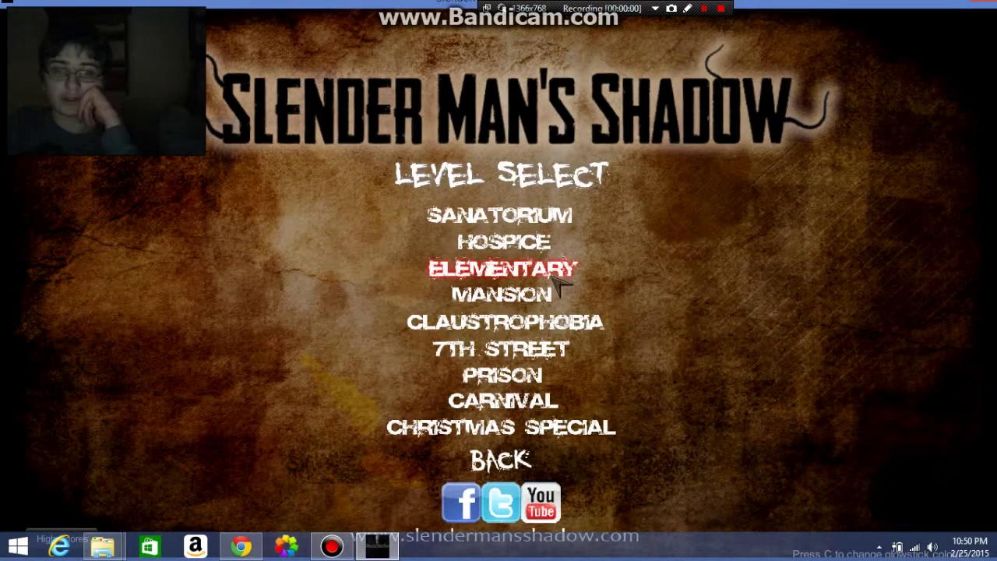
{"action": "left_click", "coordinate": [537, 327]}
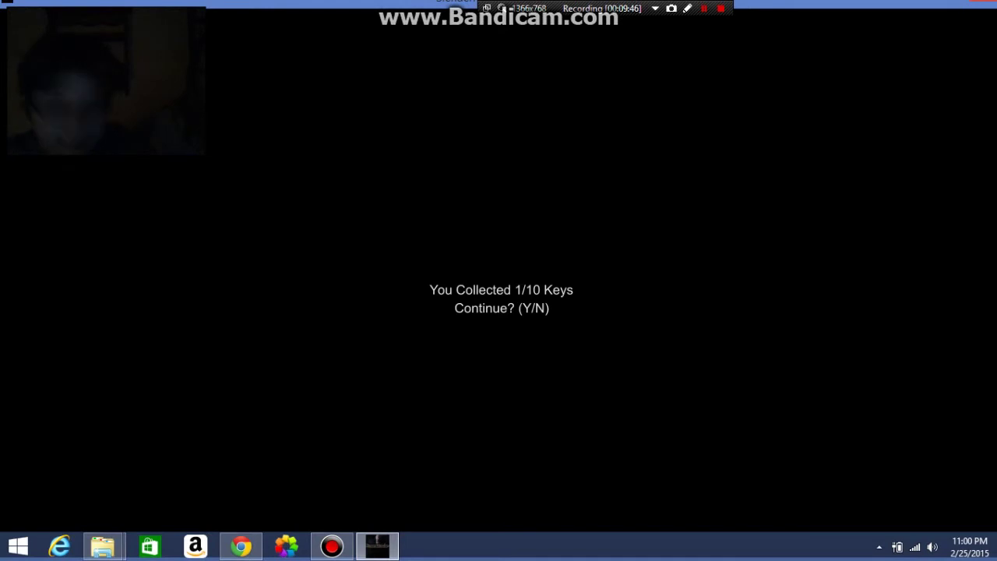
{"action": "key", "text": "n"}
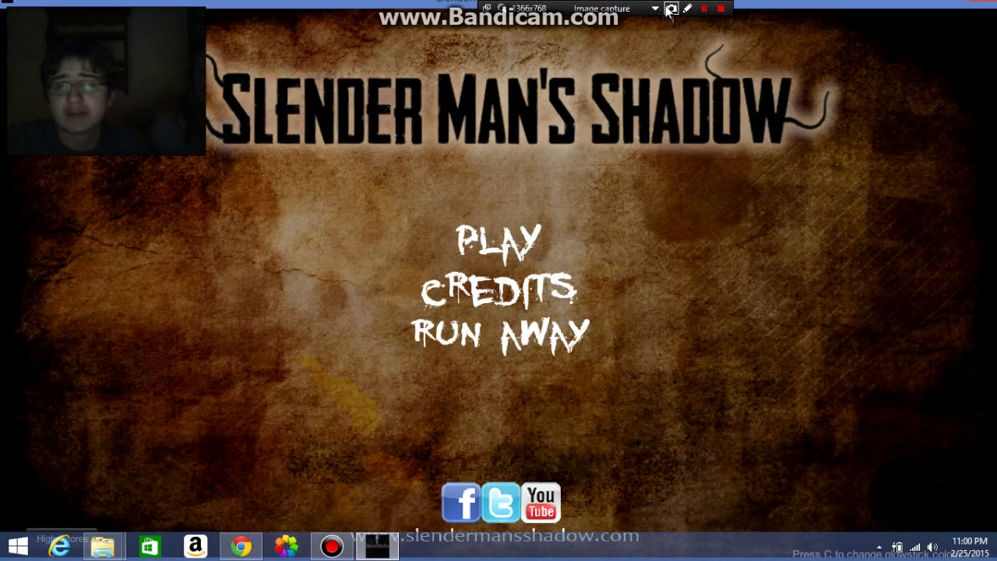